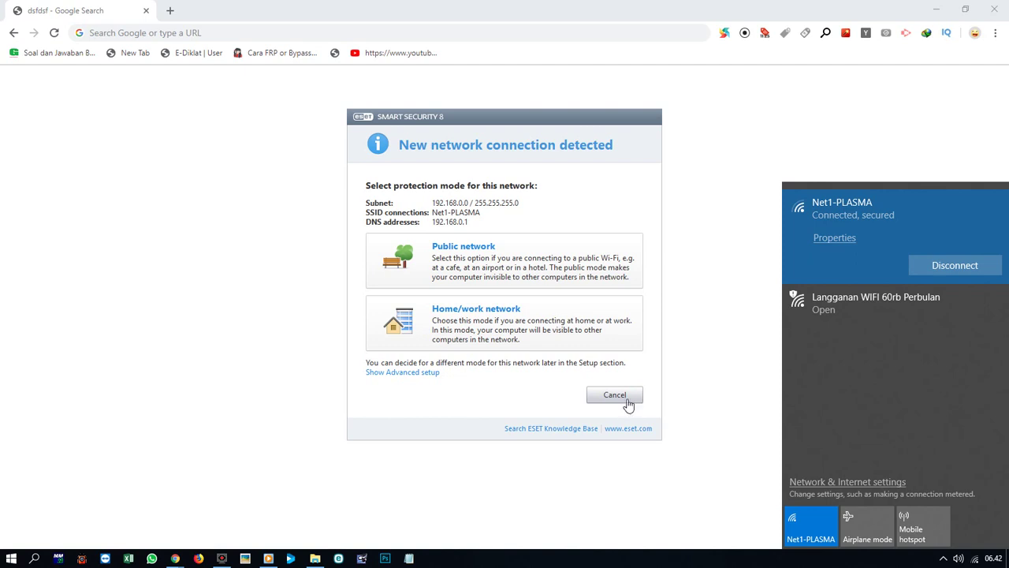
# Step: Dismiss the new network protection prompt and load the router's login page at 192.168.0.1 in the browser
pyautogui.click(625, 397)
pyautogui.click(196, 30)
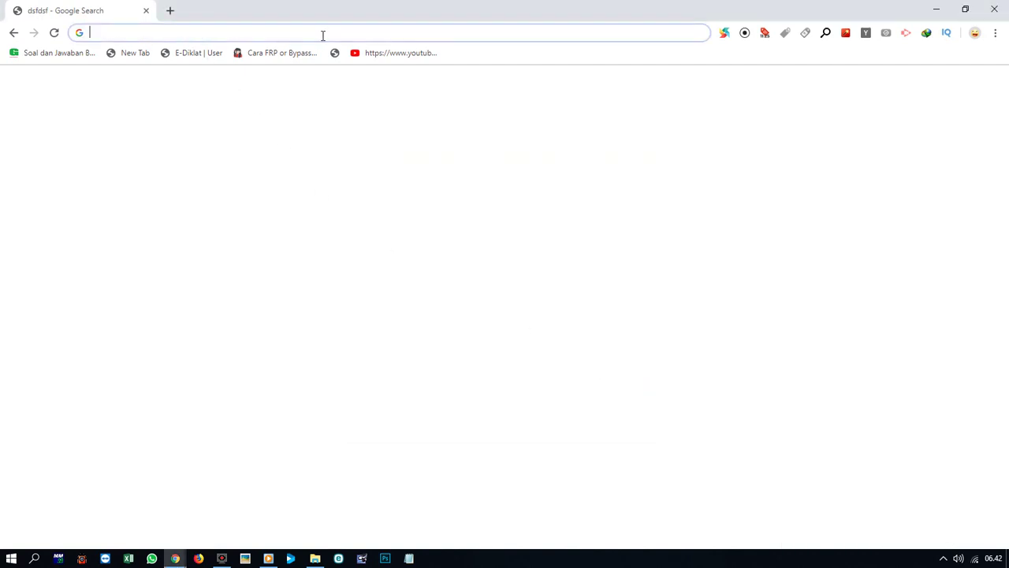
pyautogui.write('192')
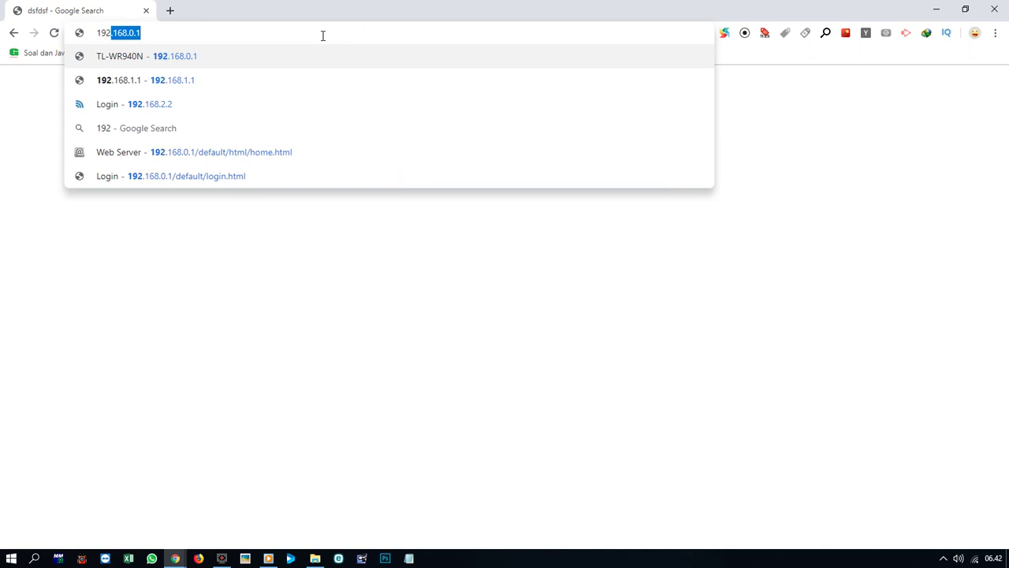
pyautogui.write('.16')
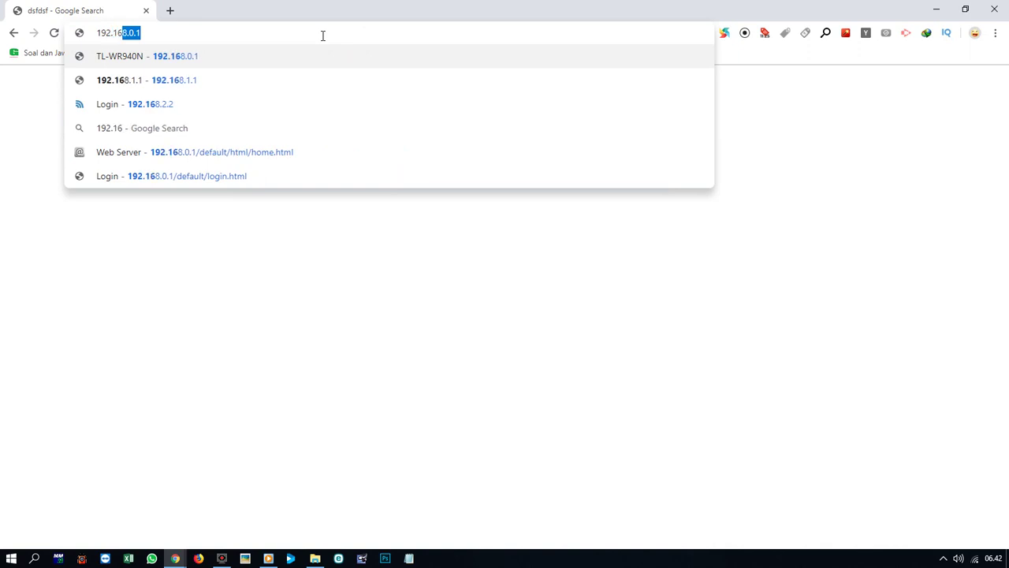
pyautogui.write('8.0.1')
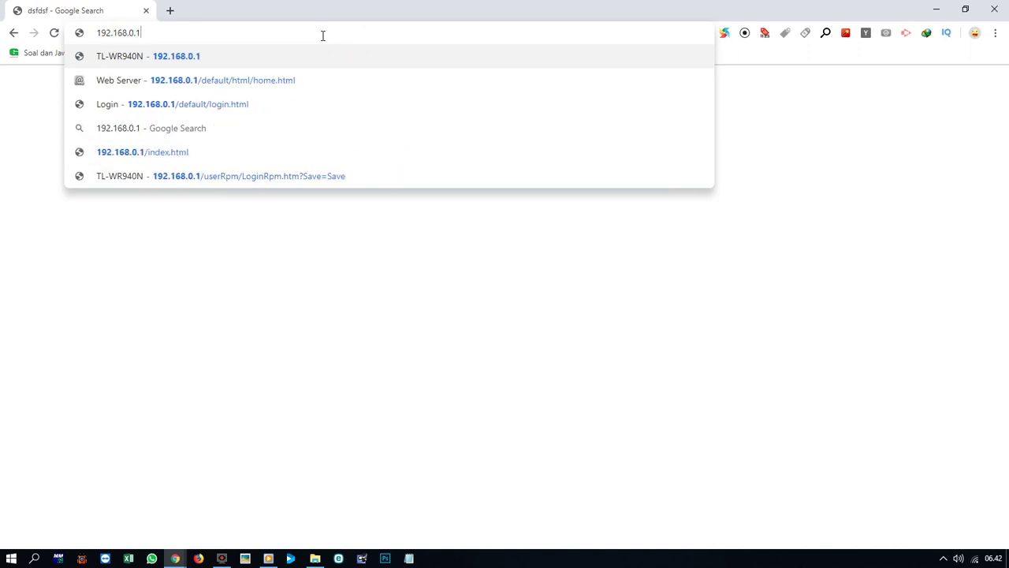
pyautogui.press('Return')
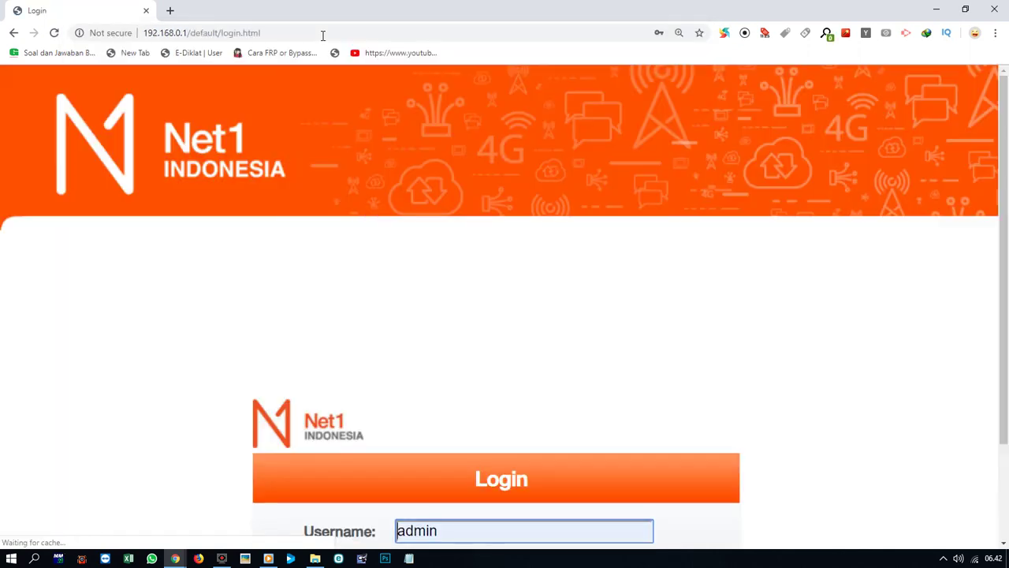
# Step: Log in to the Net1 router's web interface as admin with the password already filled in
pyautogui.scroll(-2, 493, 268)
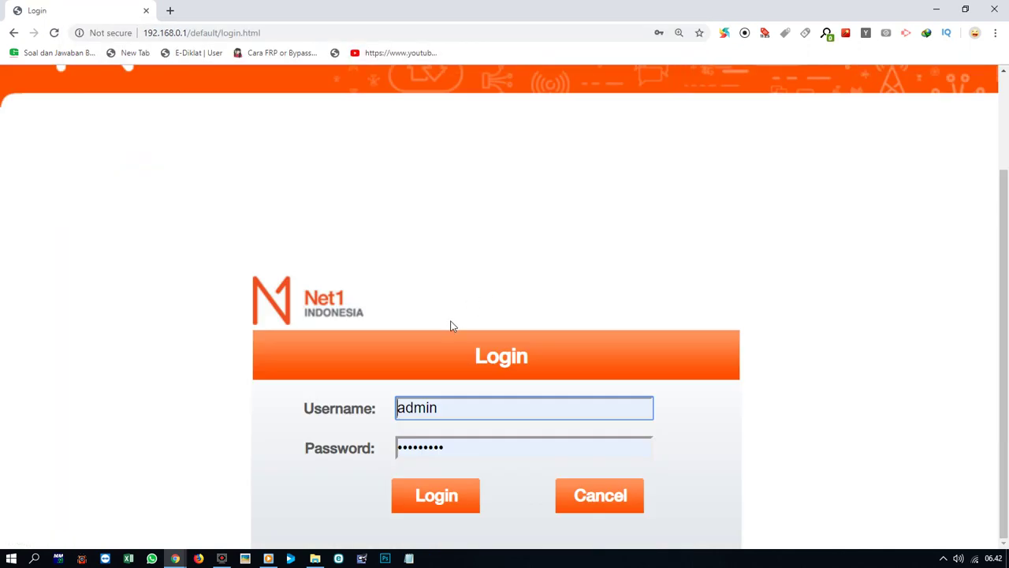
pyautogui.click(444, 408)
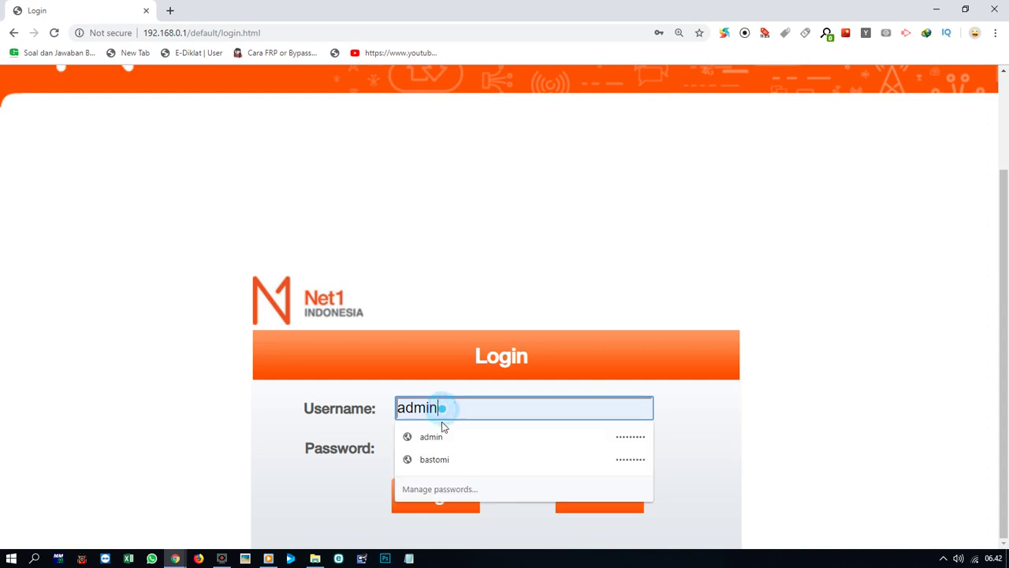
pyautogui.click(725, 456)
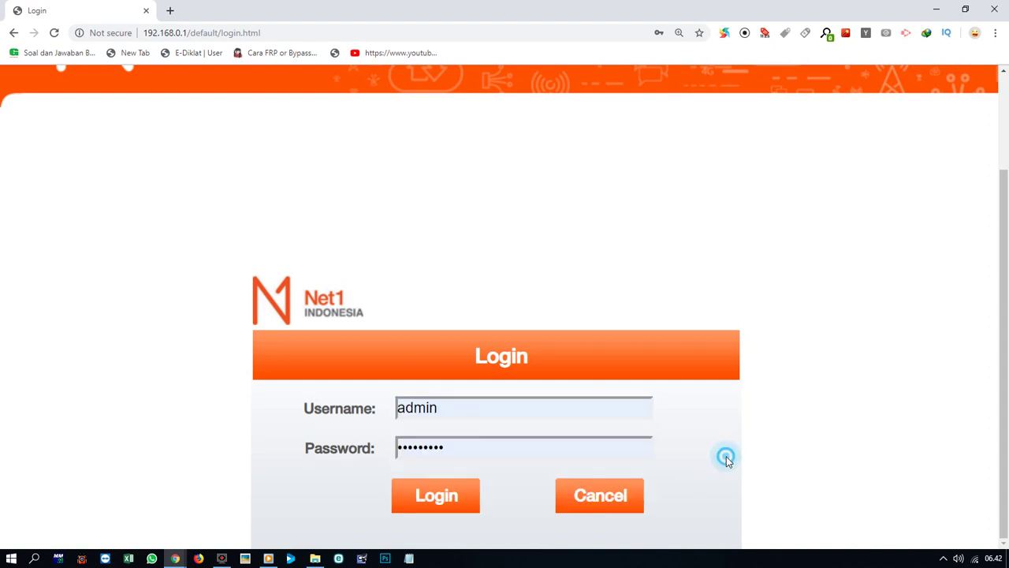
pyautogui.click(498, 456)
pyautogui.moveTo(475, 451); pyautogui.dragTo(398, 446)
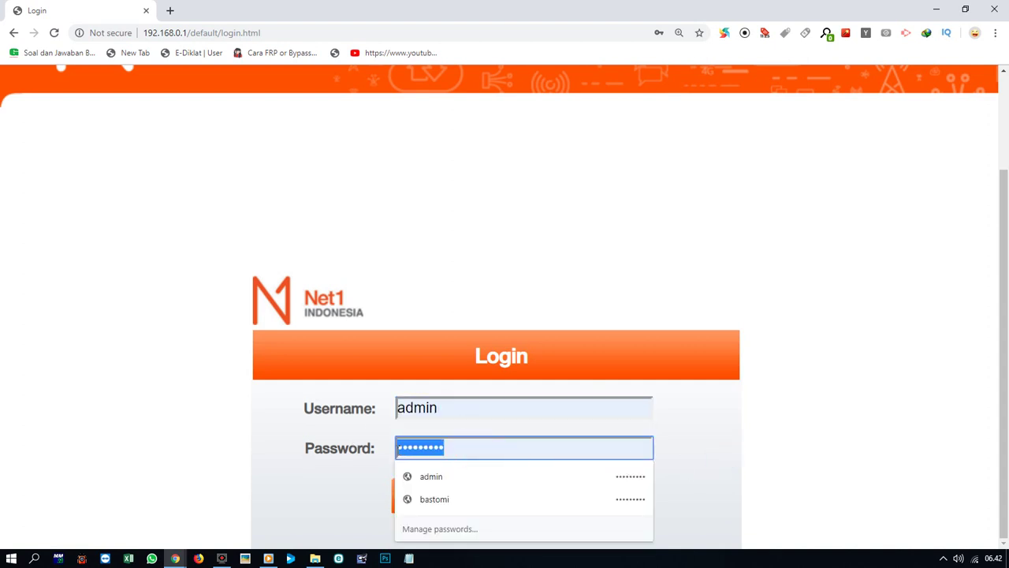
pyautogui.click(476, 451)
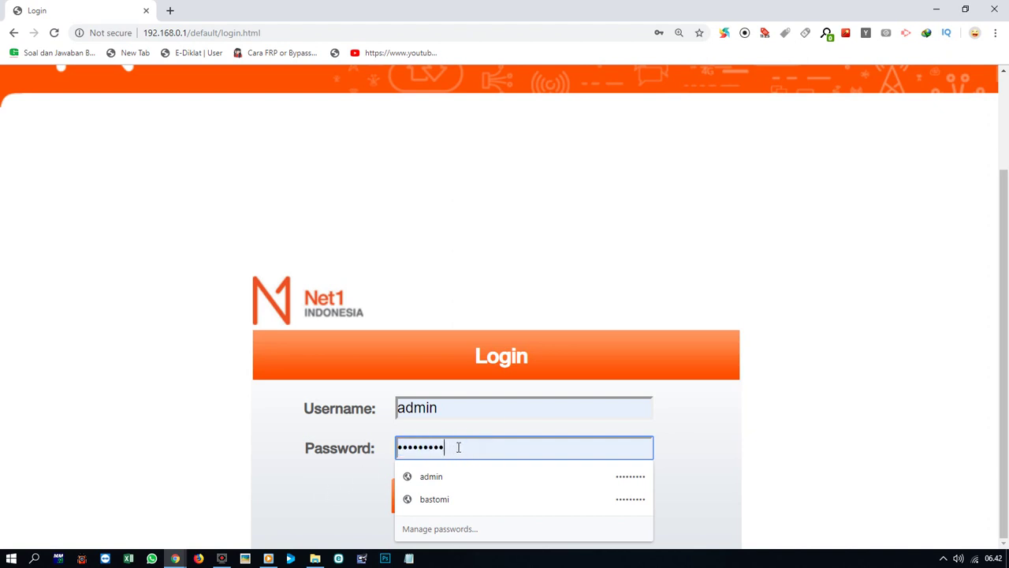
pyautogui.click(764, 449)
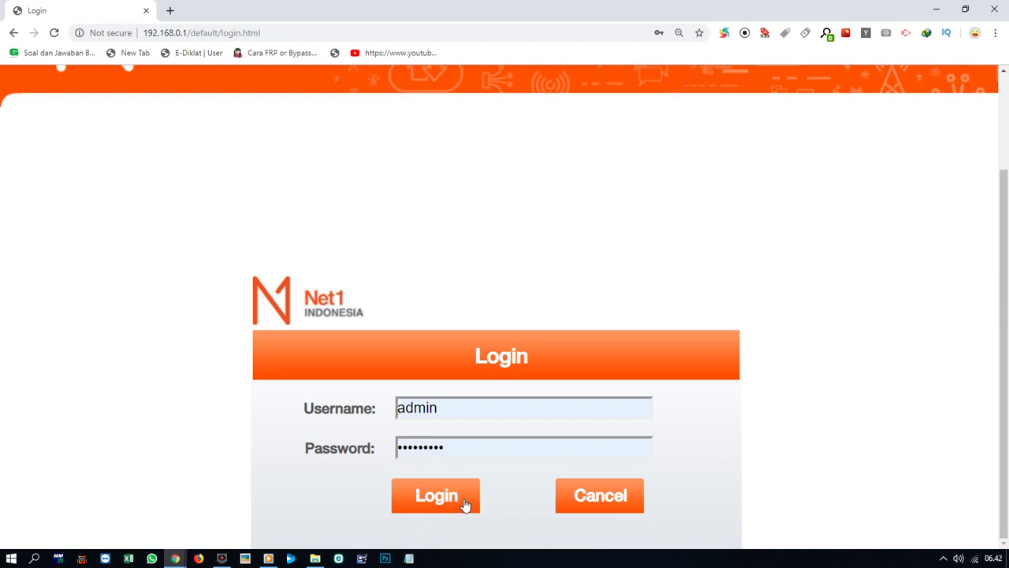
pyautogui.click(463, 501)
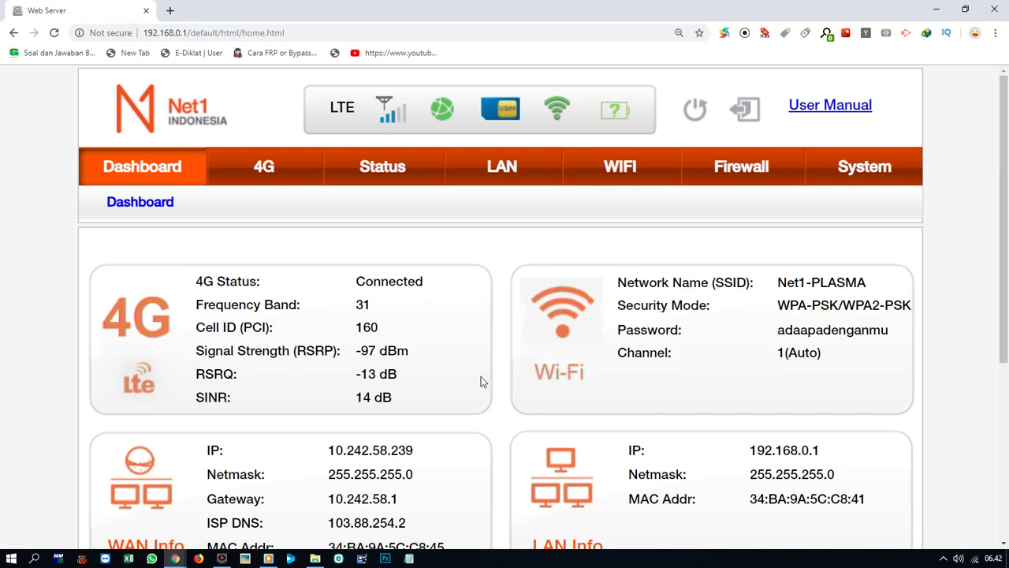
# Step: Open the router's LAN Settings page and examine the IP Address setting
pyautogui.click(514, 173)
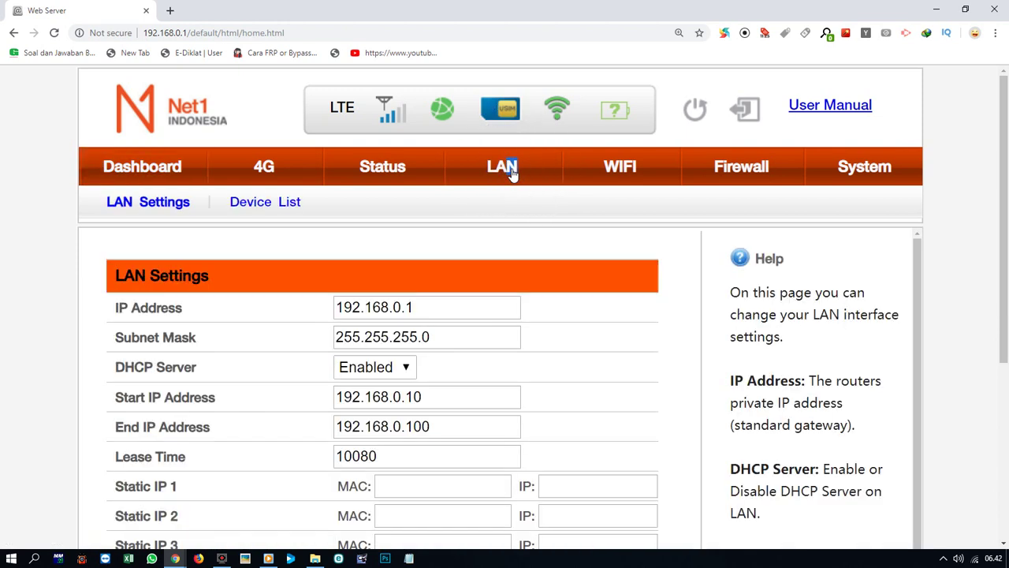
pyautogui.click(144, 207)
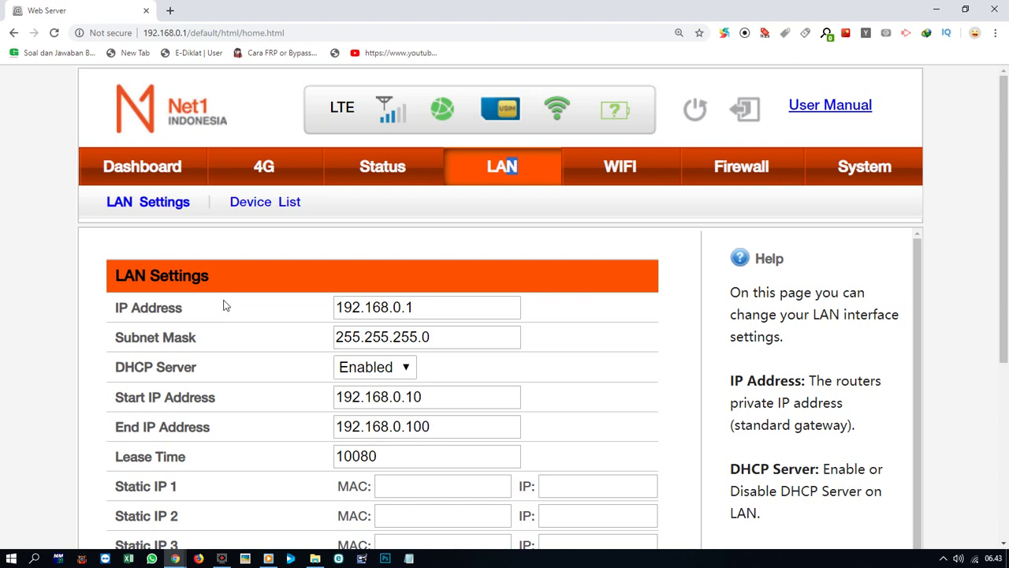
pyautogui.scroll(-1, 225, 305)
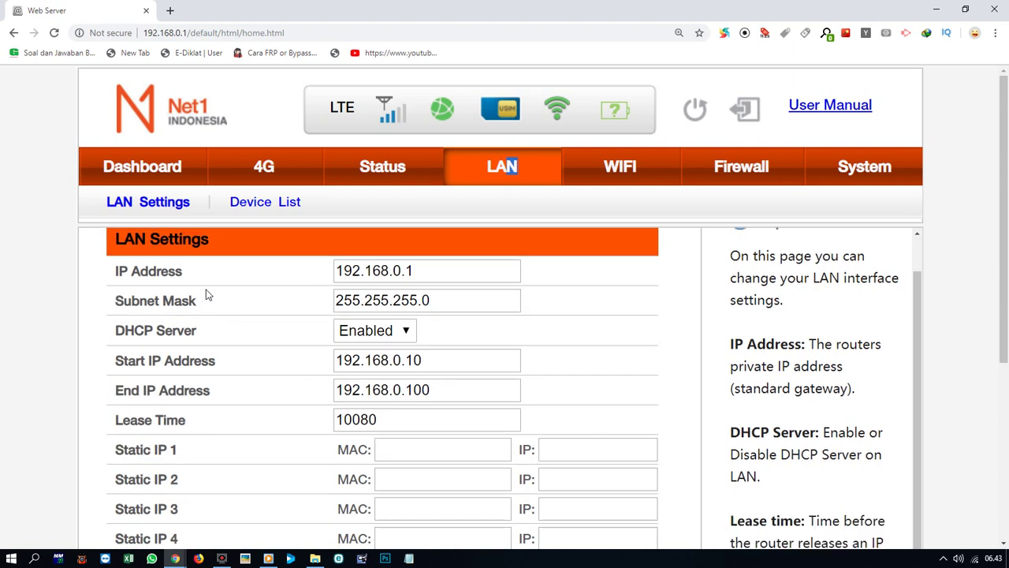
pyautogui.click(364, 270)
pyautogui.click(428, 270)
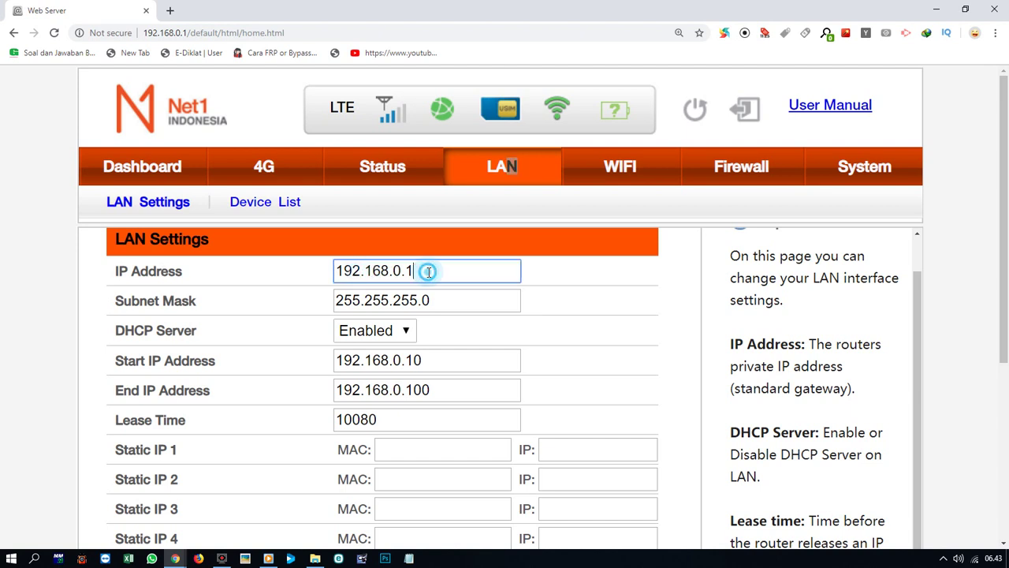
pyautogui.click(429, 271)
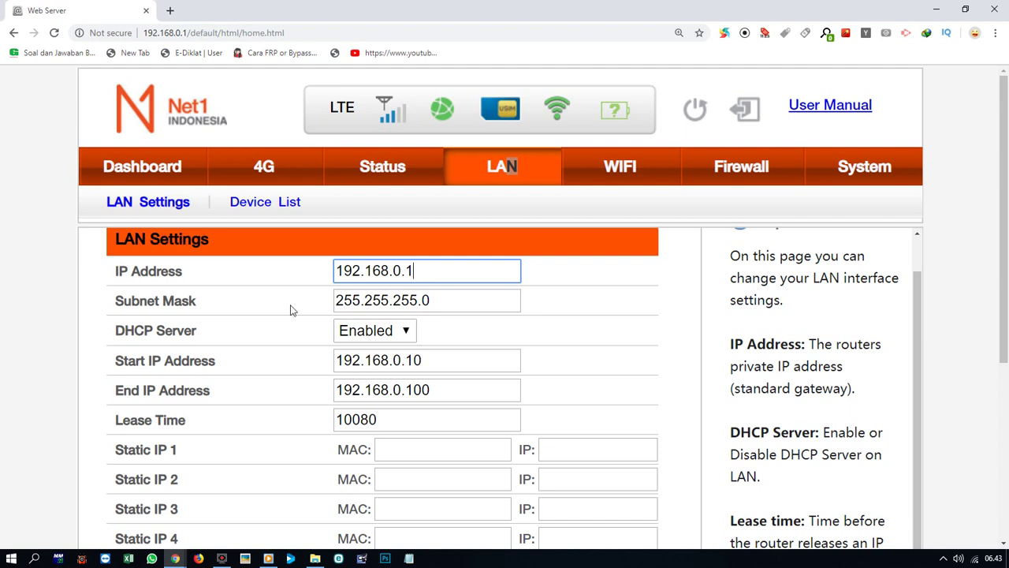
# Step: Examine the DHCP range's Start IP Address and End IP Address in the LAN settings
pyautogui.click(430, 363)
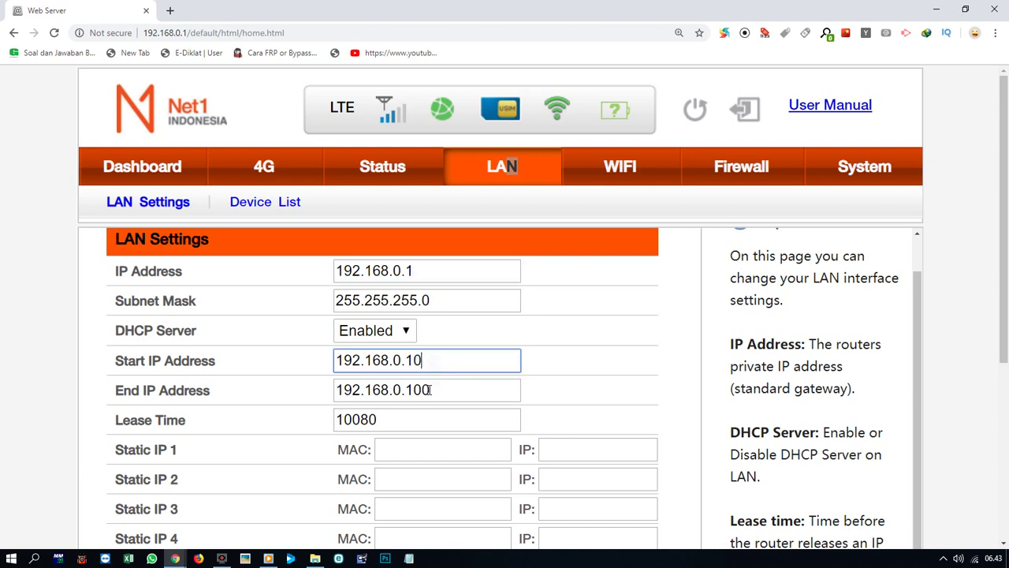
pyautogui.click(434, 391)
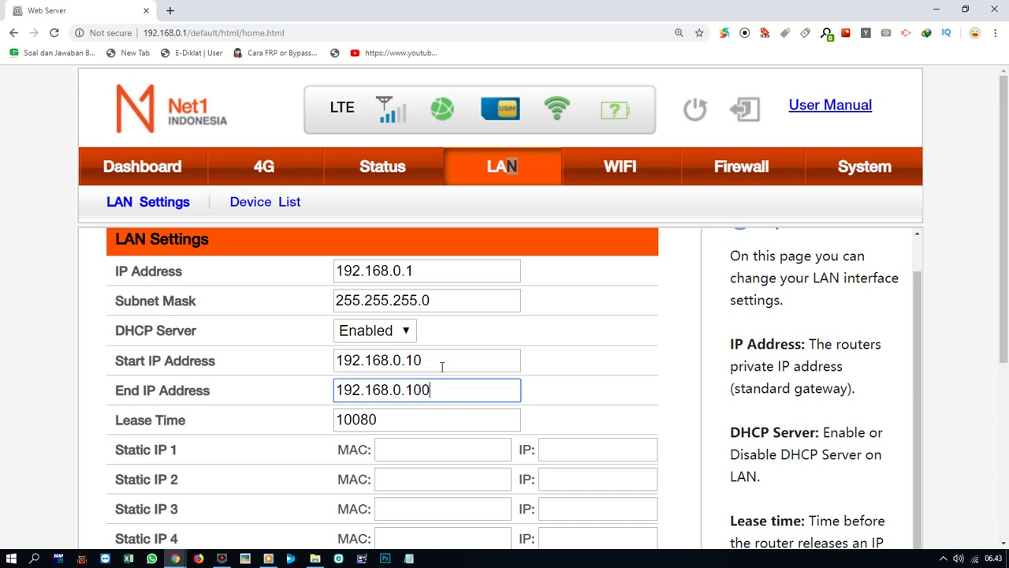
pyautogui.doubleClick(443, 365)
pyautogui.click(429, 357)
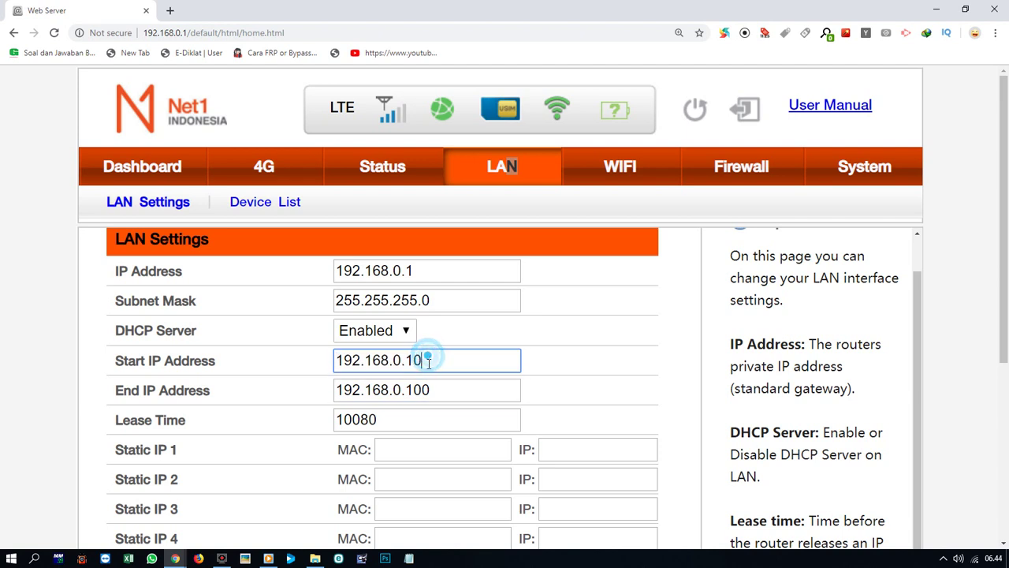
pyautogui.click(436, 384)
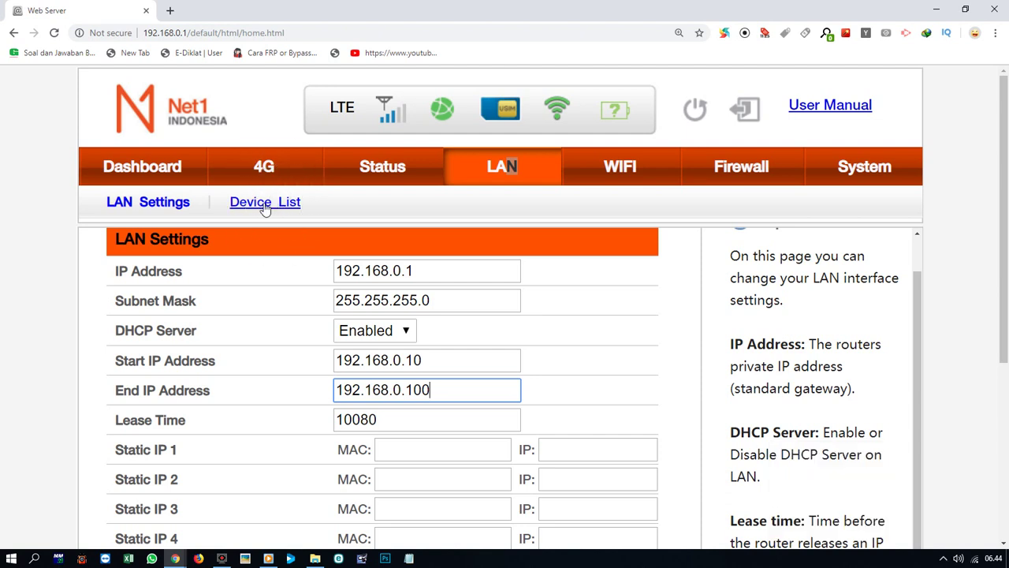
# Step: Open the LAN Device List to view the connected devices, reducing the page zoom one level
pyautogui.click(264, 203)
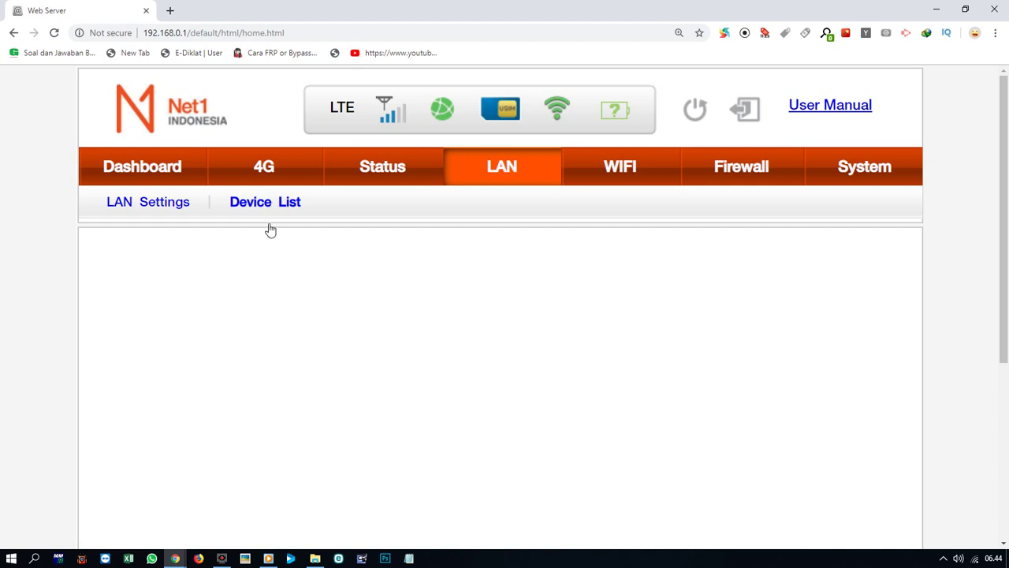
pyautogui.hotkey('ctrl', '-')
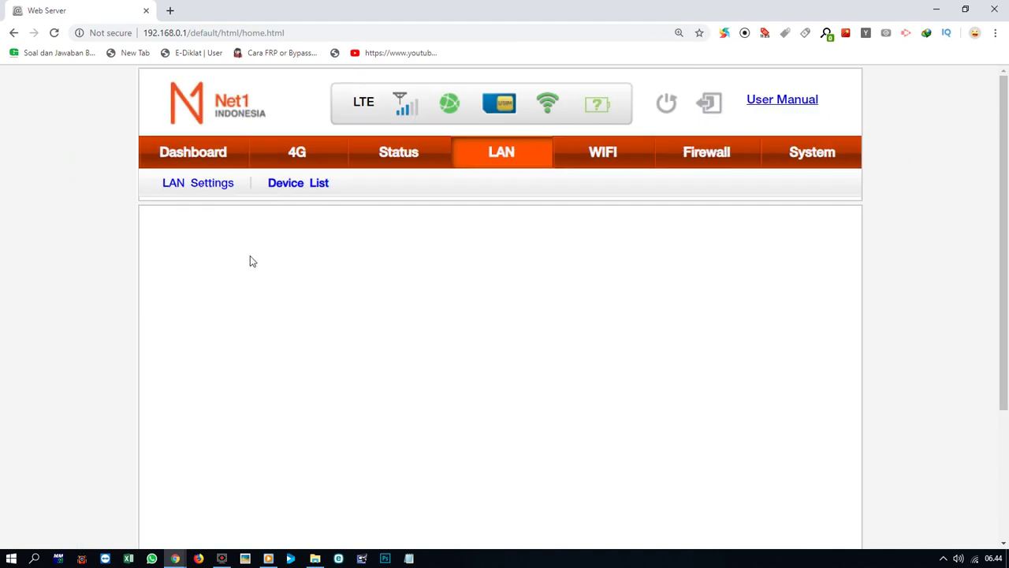
pyautogui.click(315, 234)
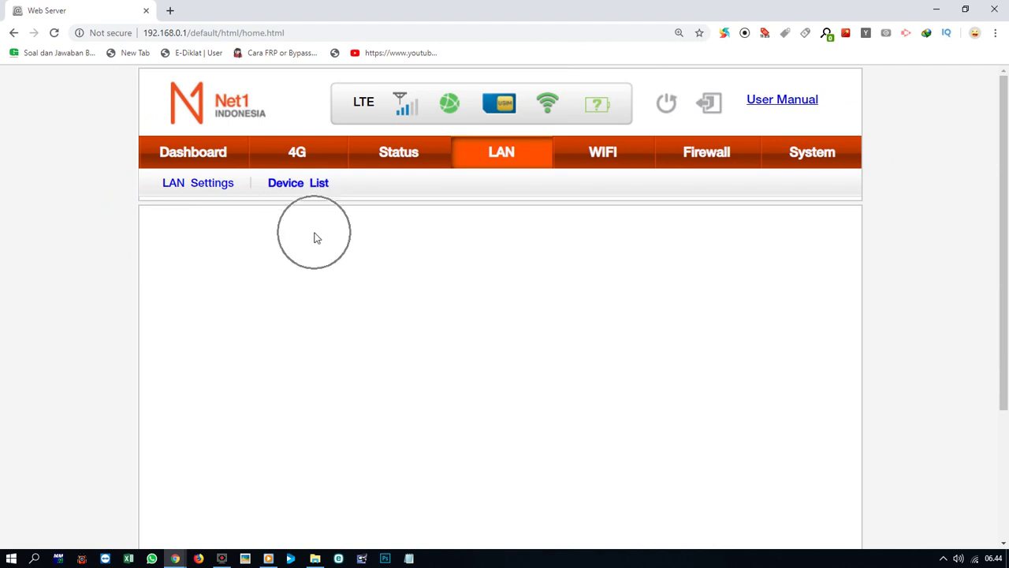
pyautogui.click(313, 236)
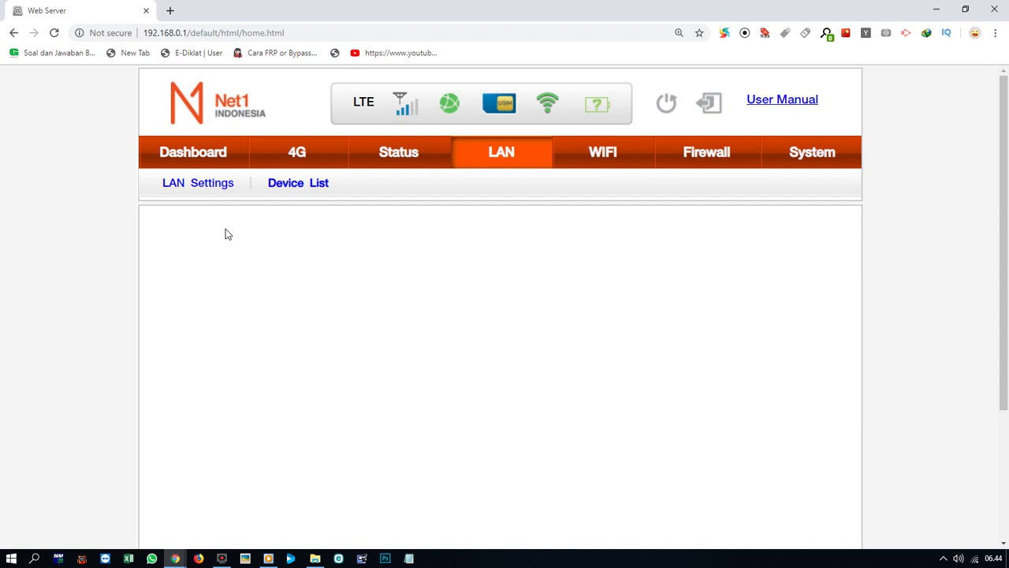
# Step: Reload the LAN Settings page and reopen the Device List to check the connected devices again
pyautogui.click(510, 160)
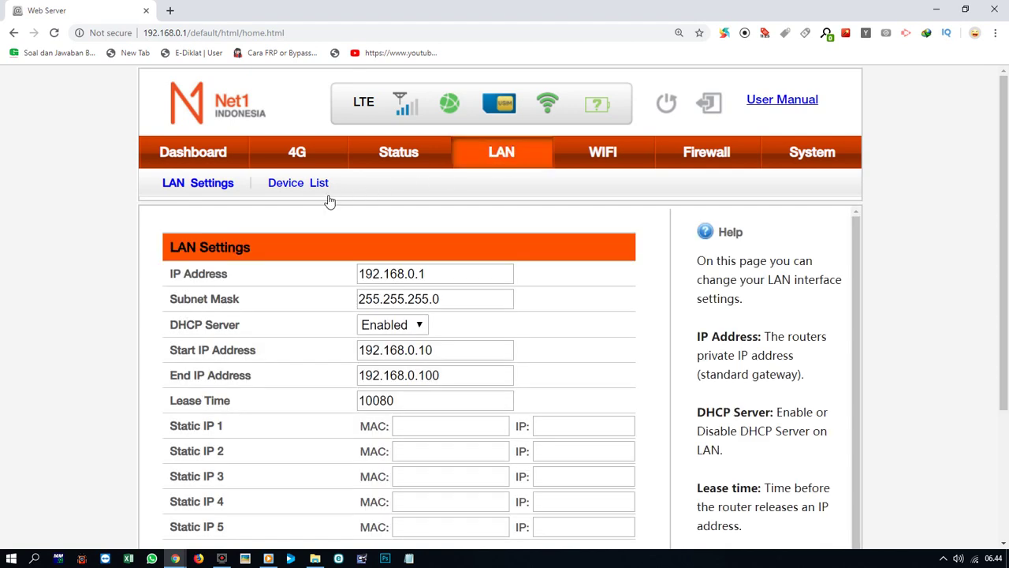
pyautogui.click(518, 160)
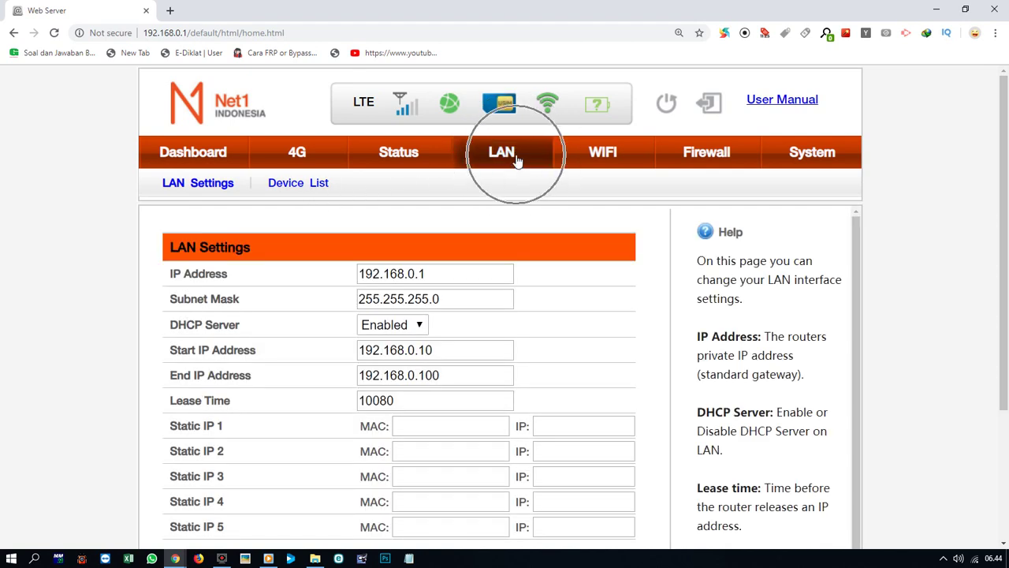
pyautogui.click(517, 160)
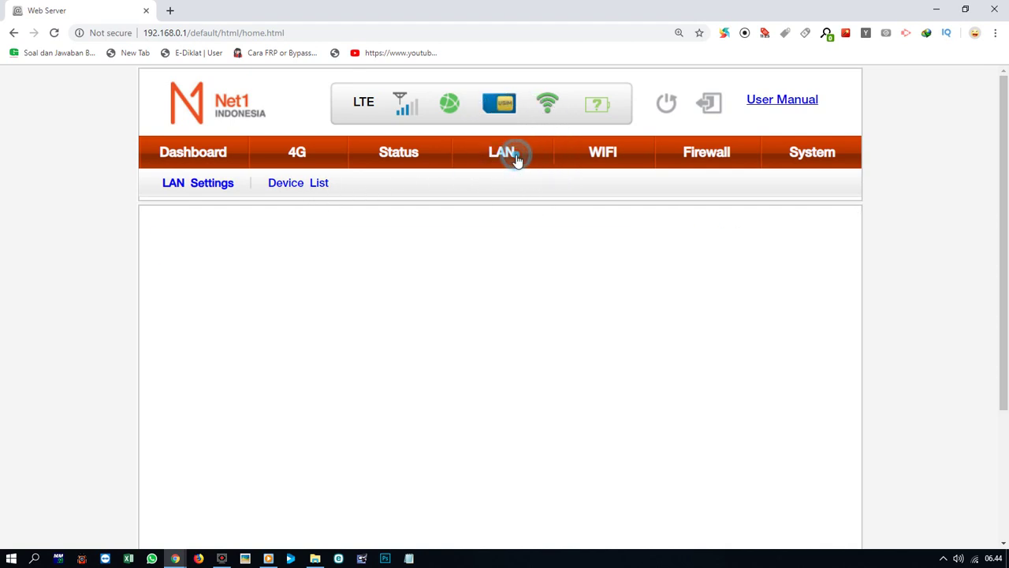
pyautogui.click(305, 189)
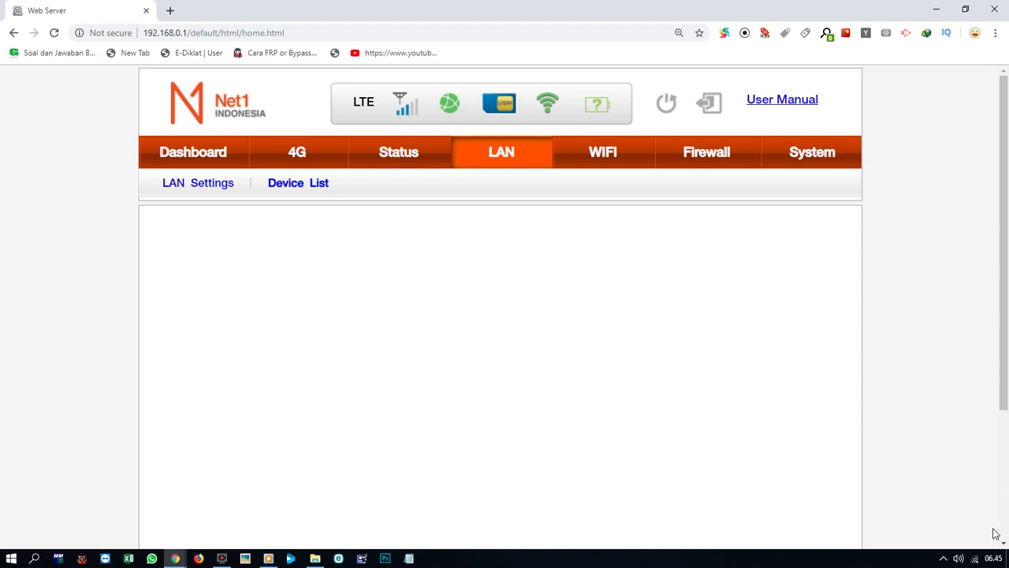
# Step: Open the system clock and calendar to check the current date and time
pyautogui.click(992, 558)
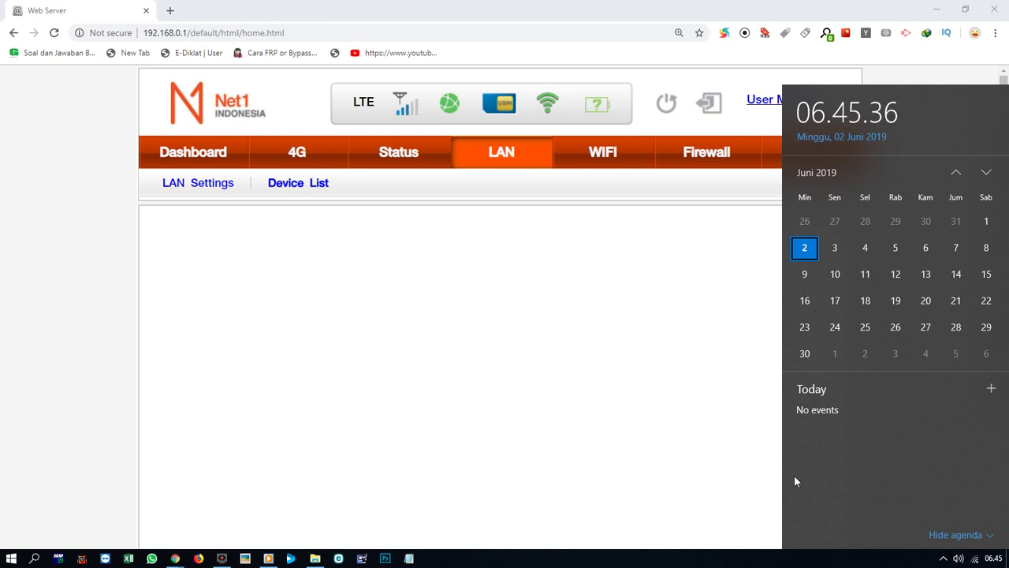
pyautogui.moveTo(216, 562)
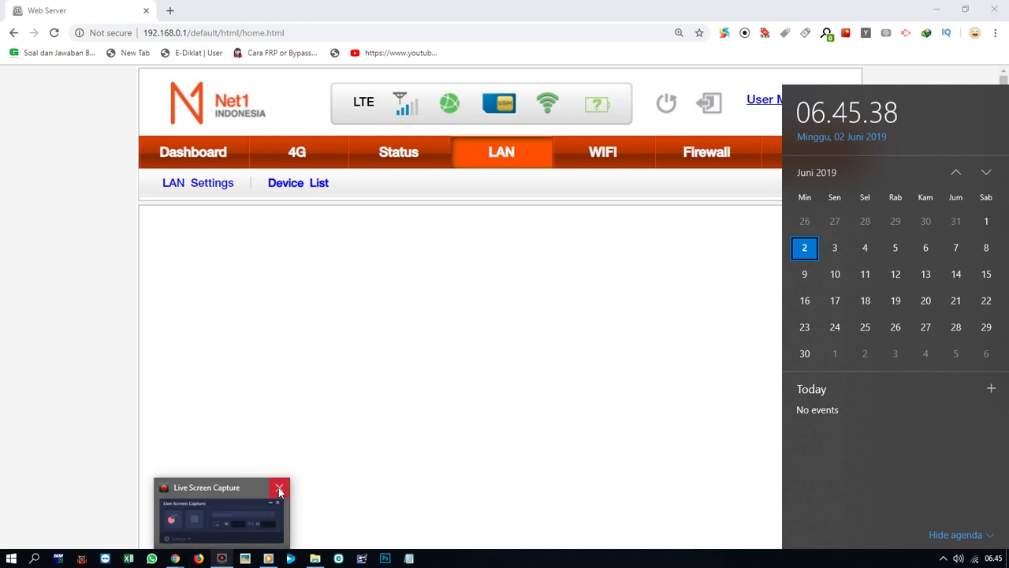